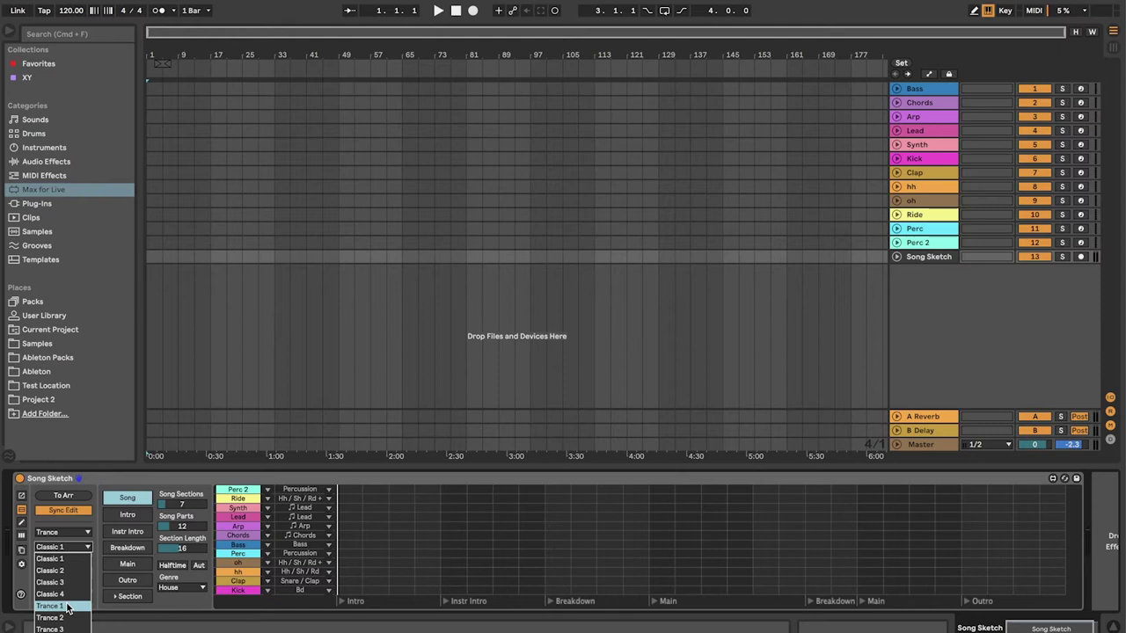
Generate draft arrangements with the Trance 1 template, then step through Trance 2 to Trance 5
click(67, 606)
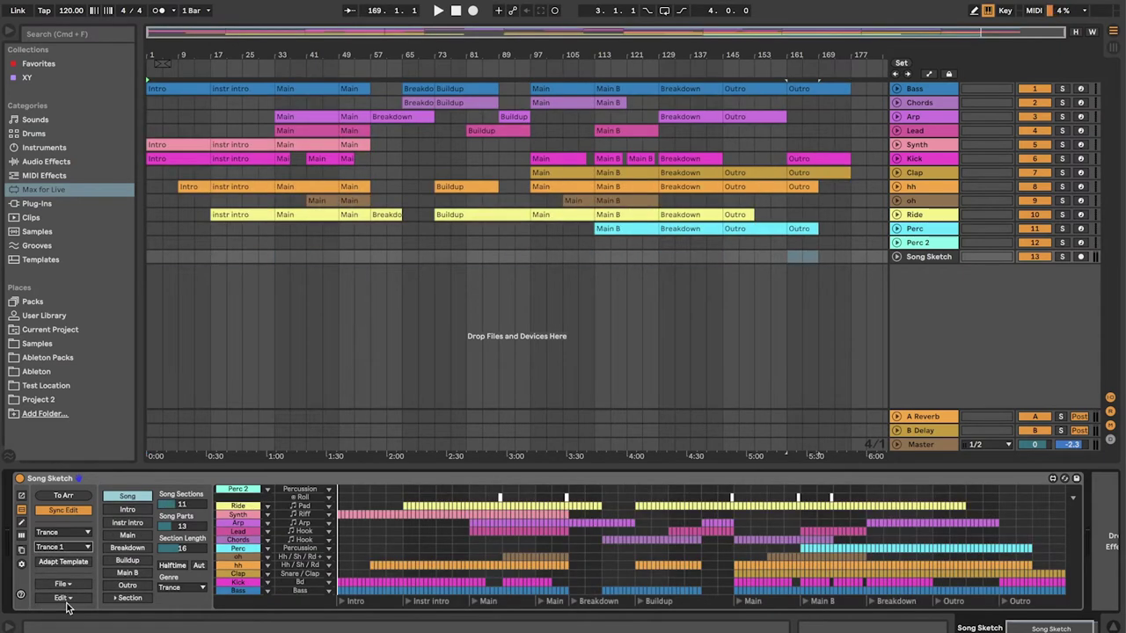
key(Down)
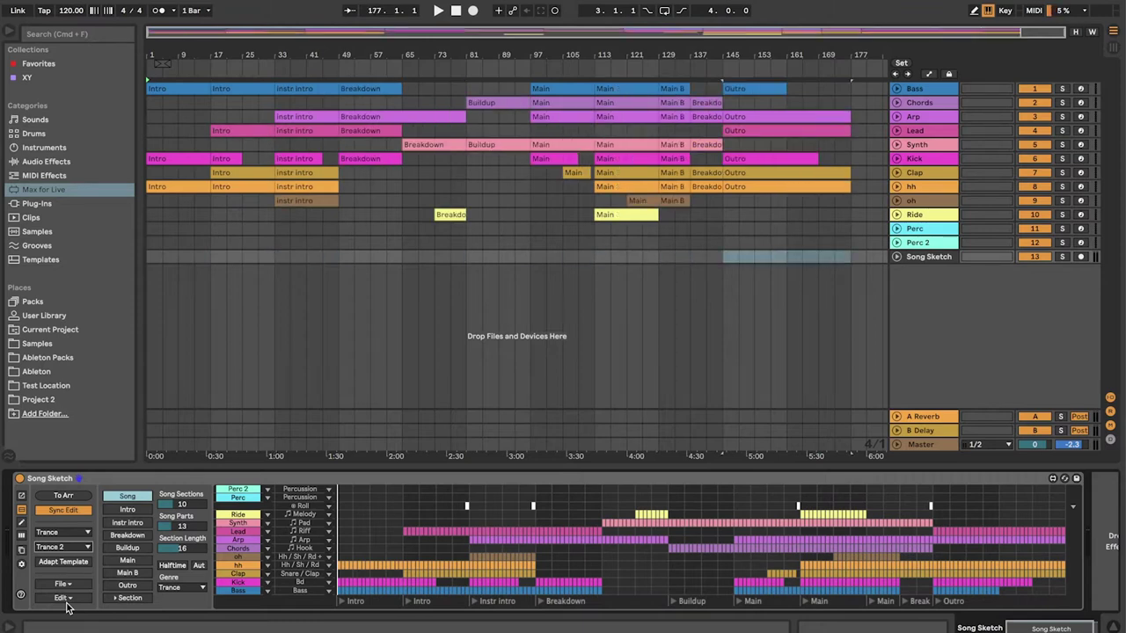
key(Down)
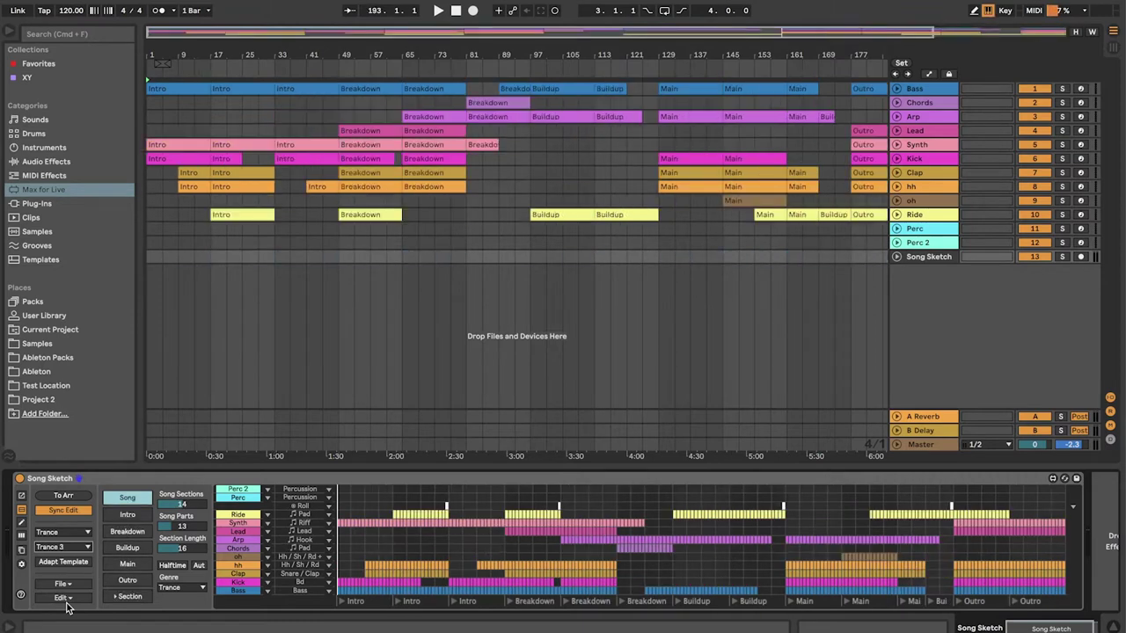
key(Down)
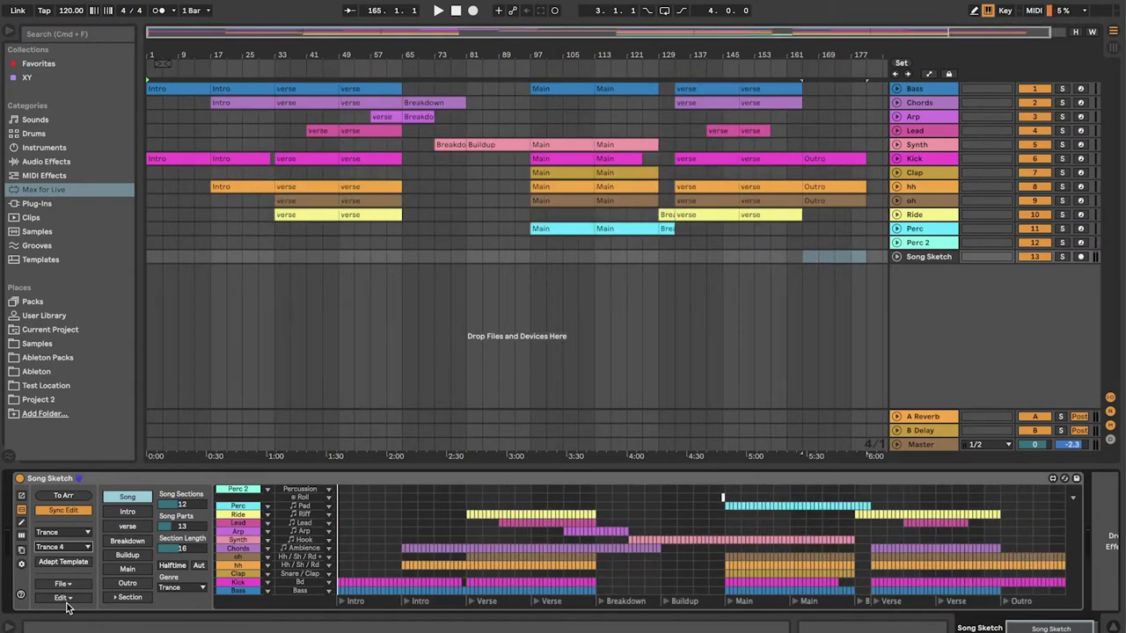
key(Down)
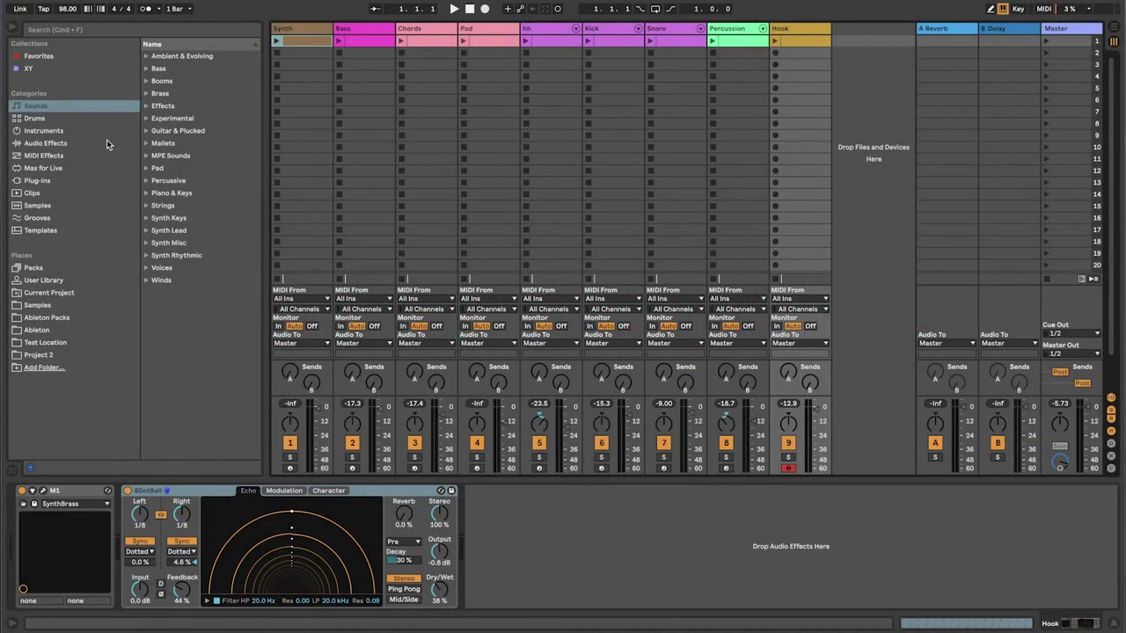
Drag Song Sketch from Max for Live > Max Audio Effect onto a new audio track
click(50, 168)
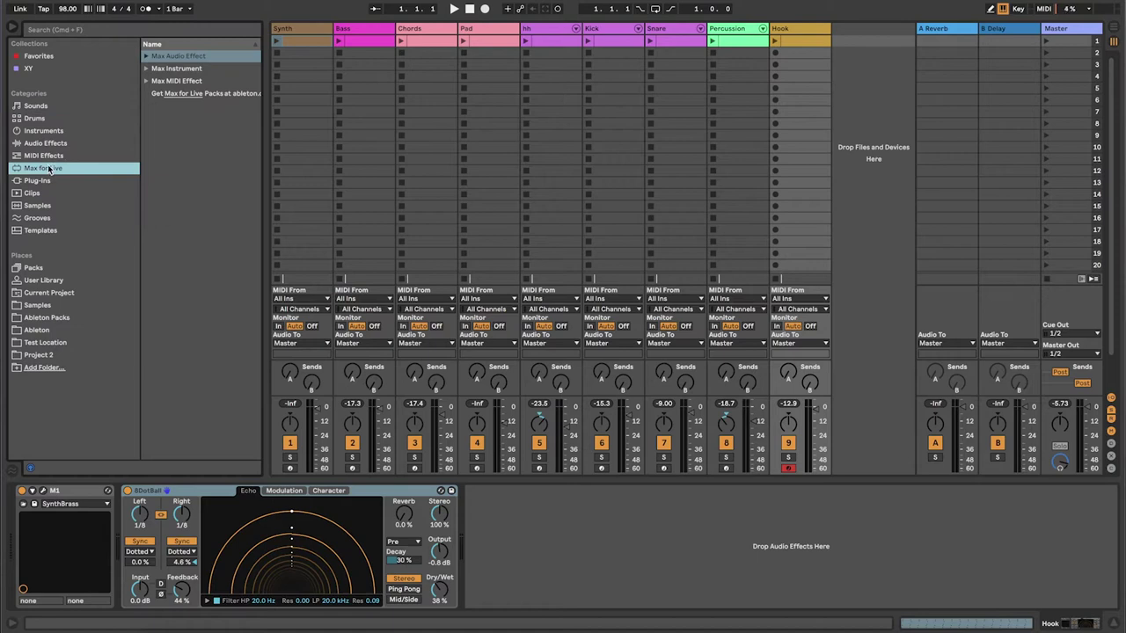
click(146, 57)
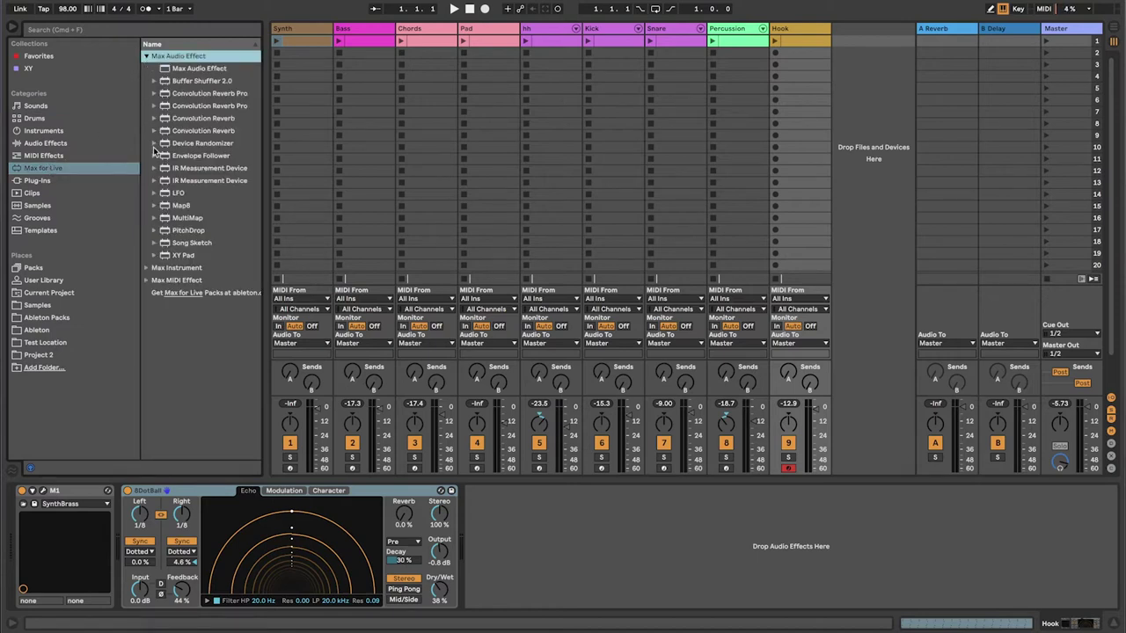
mouse_move(180, 241)
mouse_down()
mouse_move(740, 238)
mouse_move(887, 219)
mouse_up()
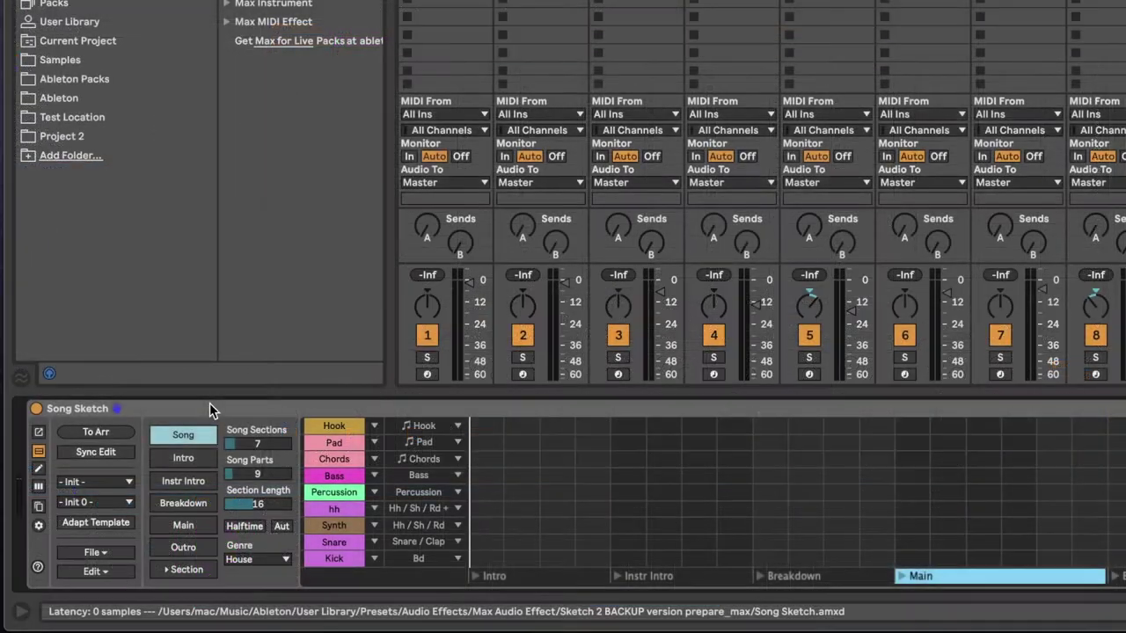
Set the Song Sketch genre to Downtempo and browse its preset choices
click(124, 482)
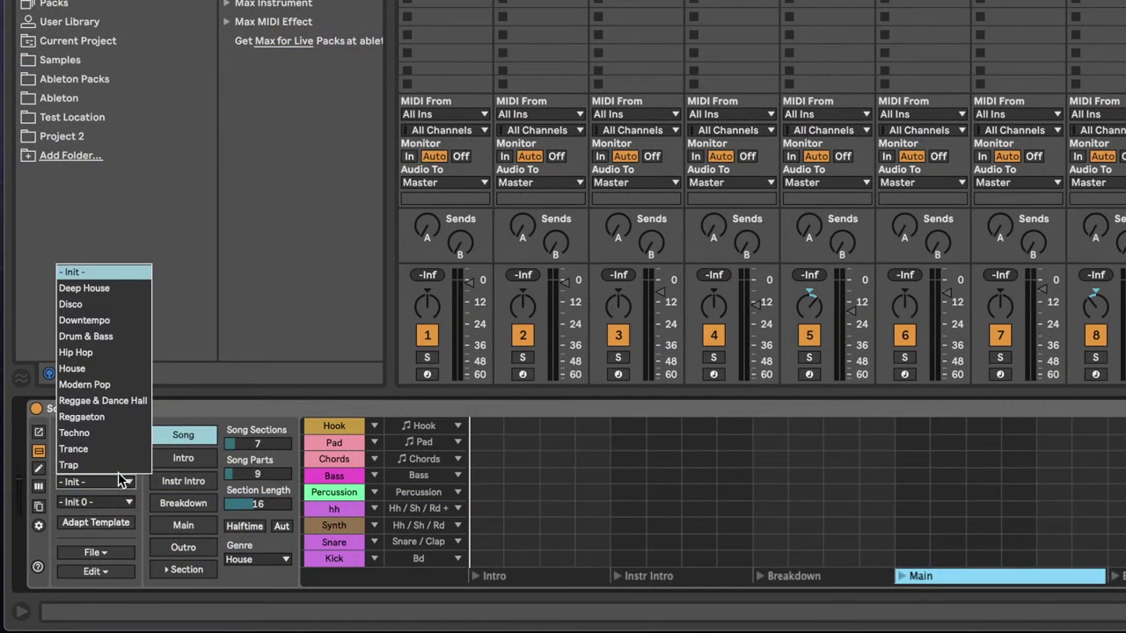
click(112, 322)
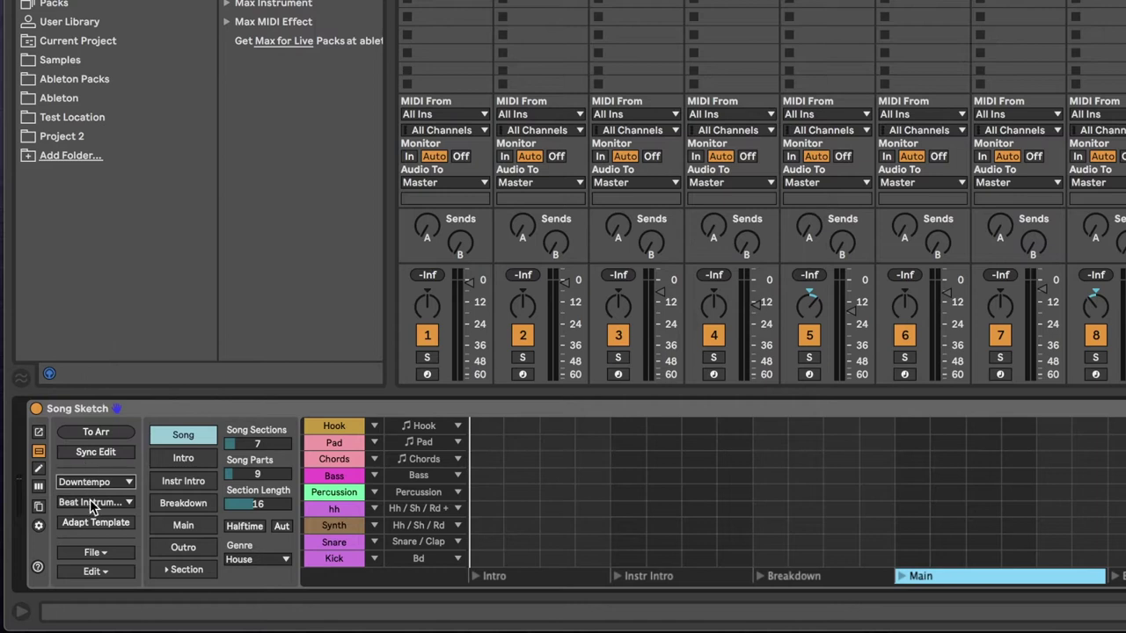
click(91, 500)
click(96, 393)
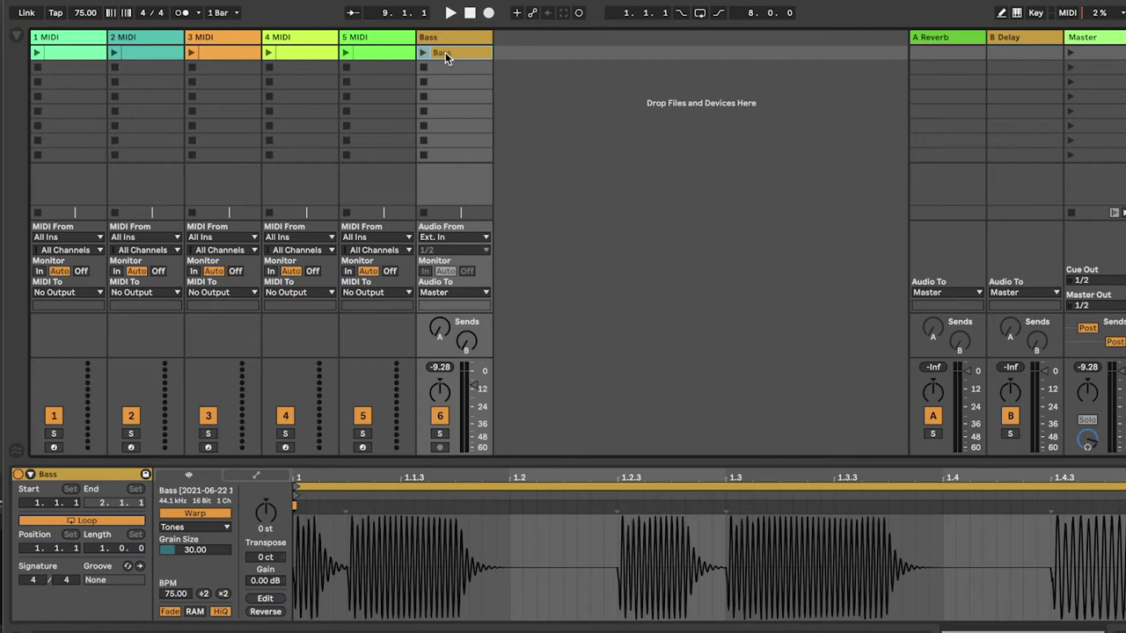
Cut the one-bar Bass clip and paste it at bar 1 of the Bass track in Arrangement View
key(Delete)
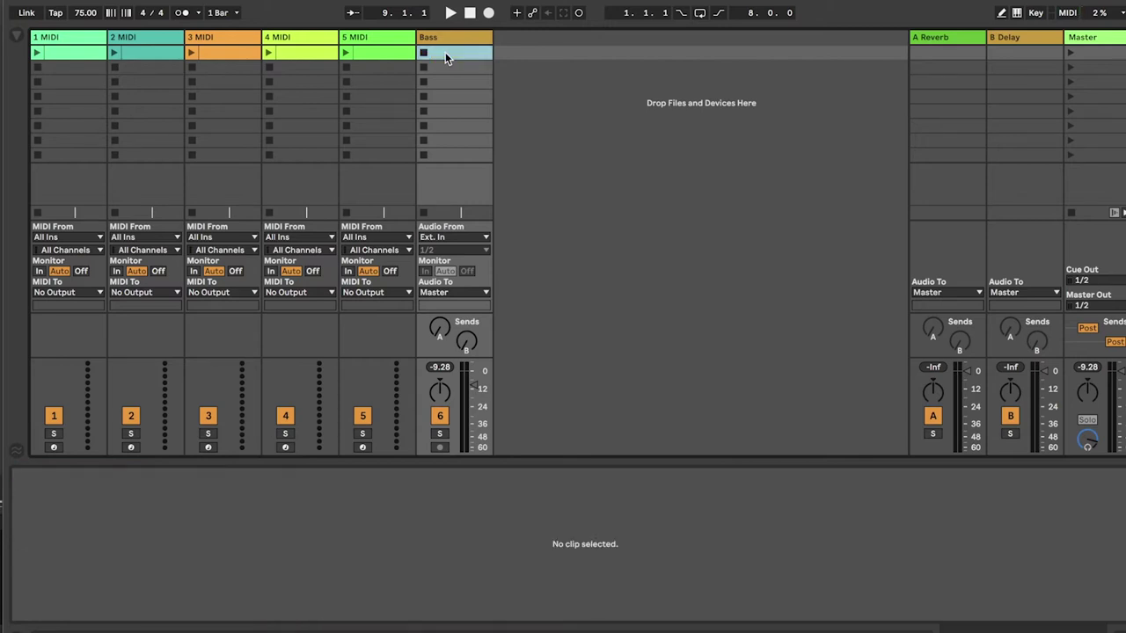
key(Tab)
click(31, 317)
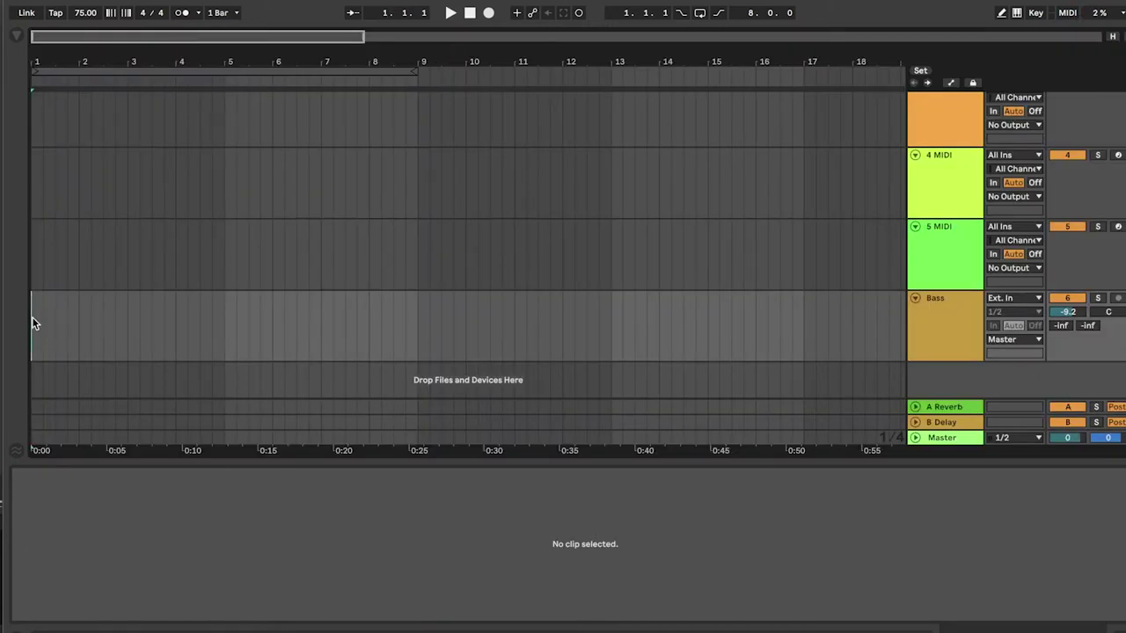
key(ctrl+v)
Loop the Bass clip out to 8 bars, consolidate it, and enable Loop on the result
drag(78, 330, 420, 333)
right_click(373, 295)
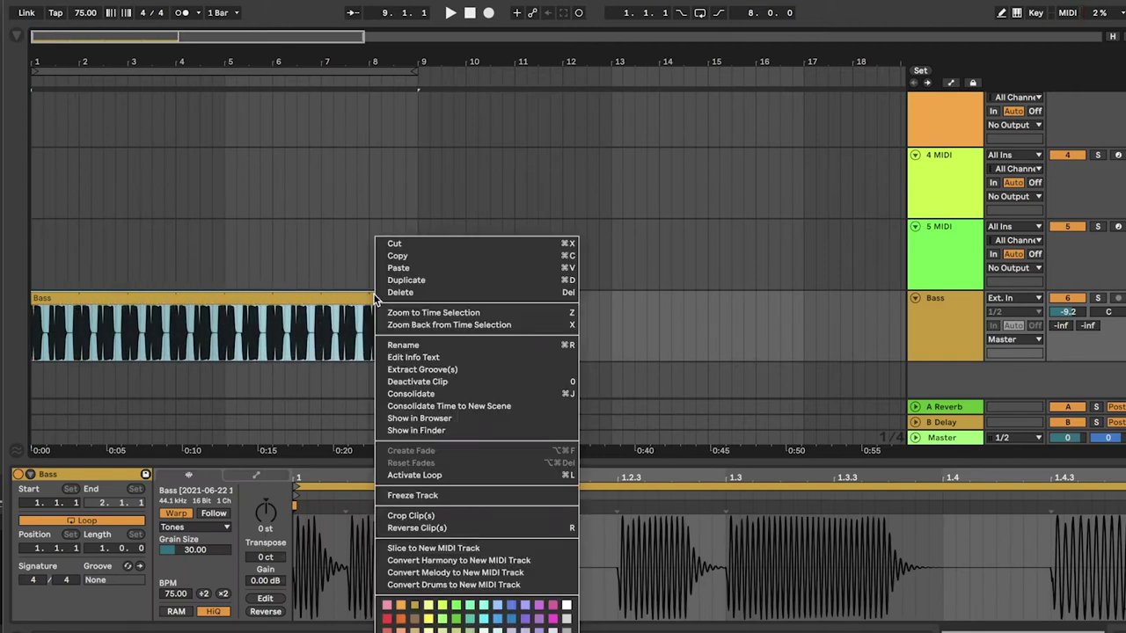
click(402, 393)
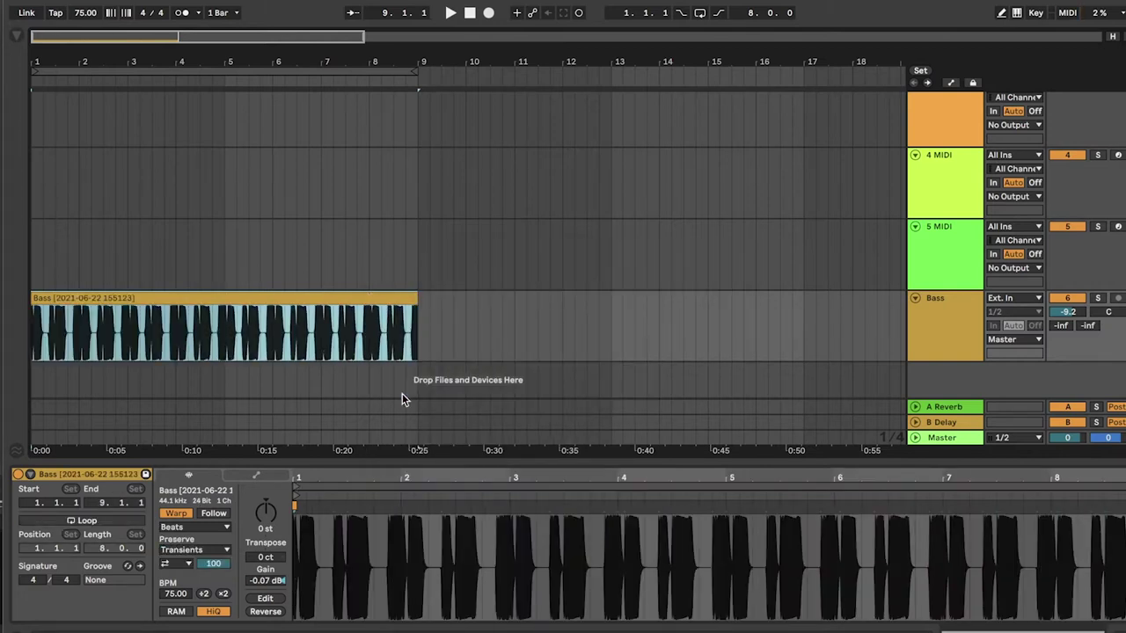
click(130, 521)
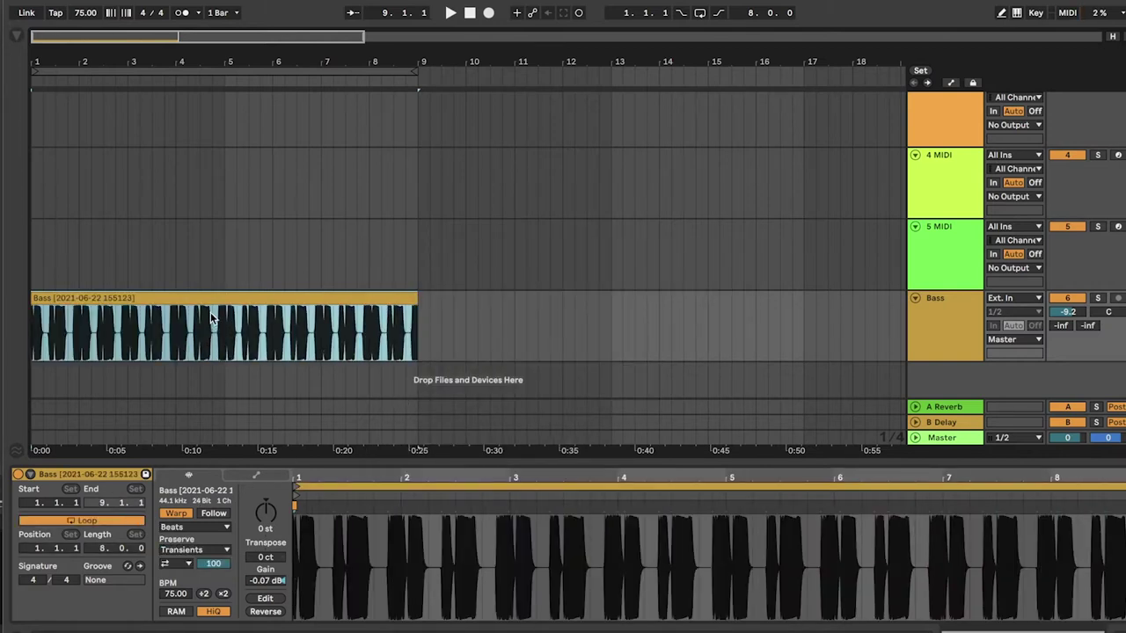
key(Tab)
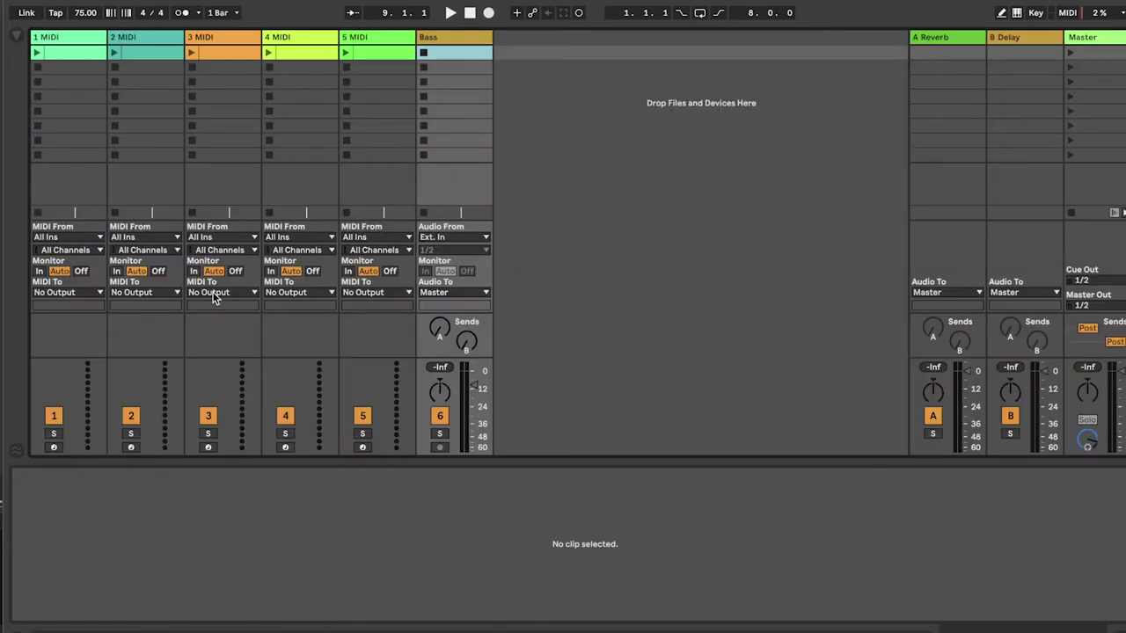
Paste the eight-bar Bass clip into its Session slot, then consolidate bars 2–4 to a new scene
key(ctrl+v)
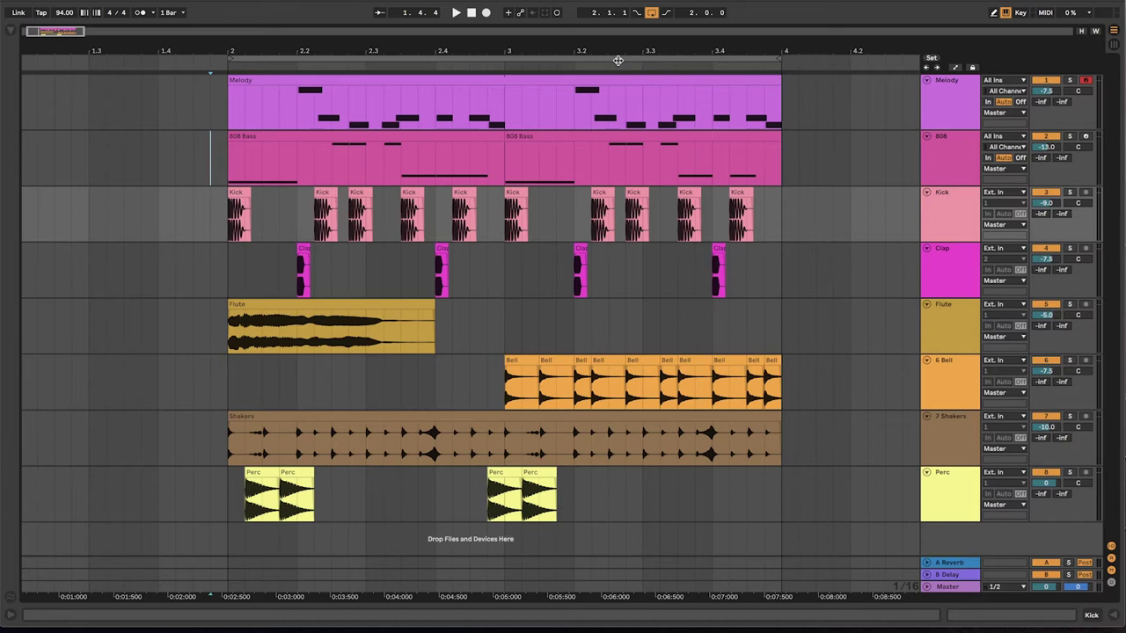
click(617, 59)
right_click(617, 60)
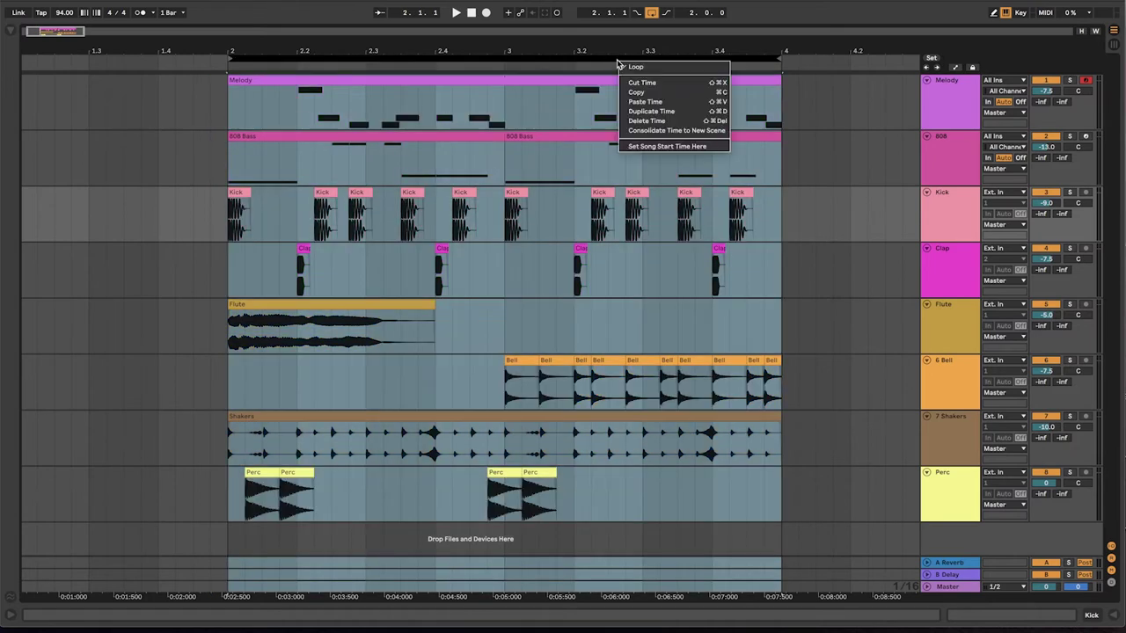
click(638, 131)
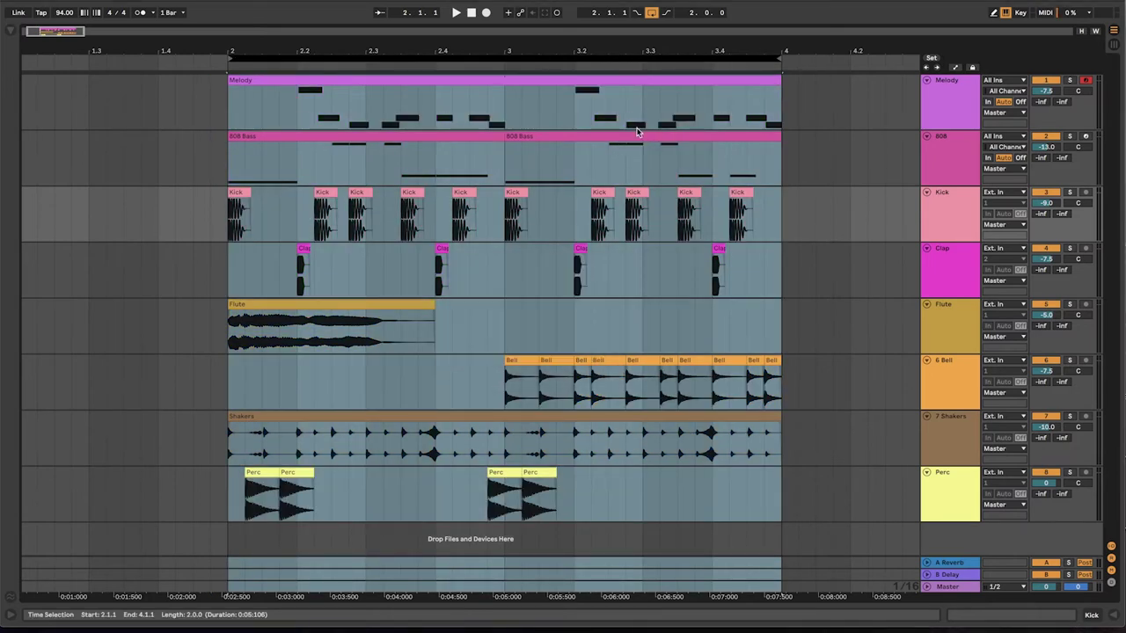
In Session View, move the consolidated clips from the new scene up into scene 1
key(Tab)
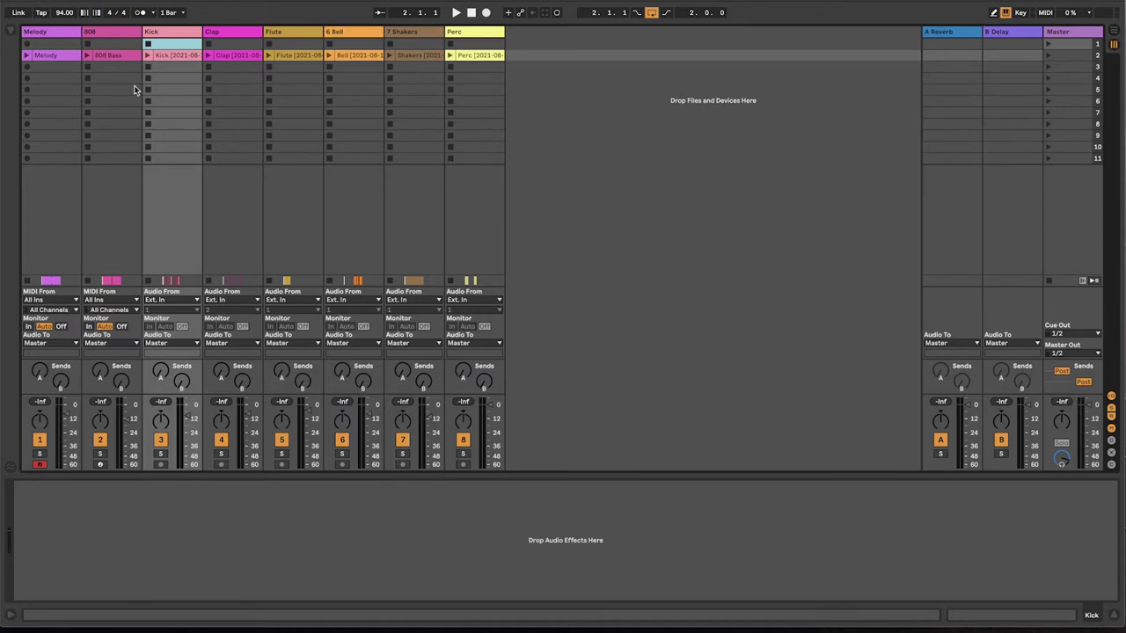
click(44, 54)
drag(466, 58, 467, 45)
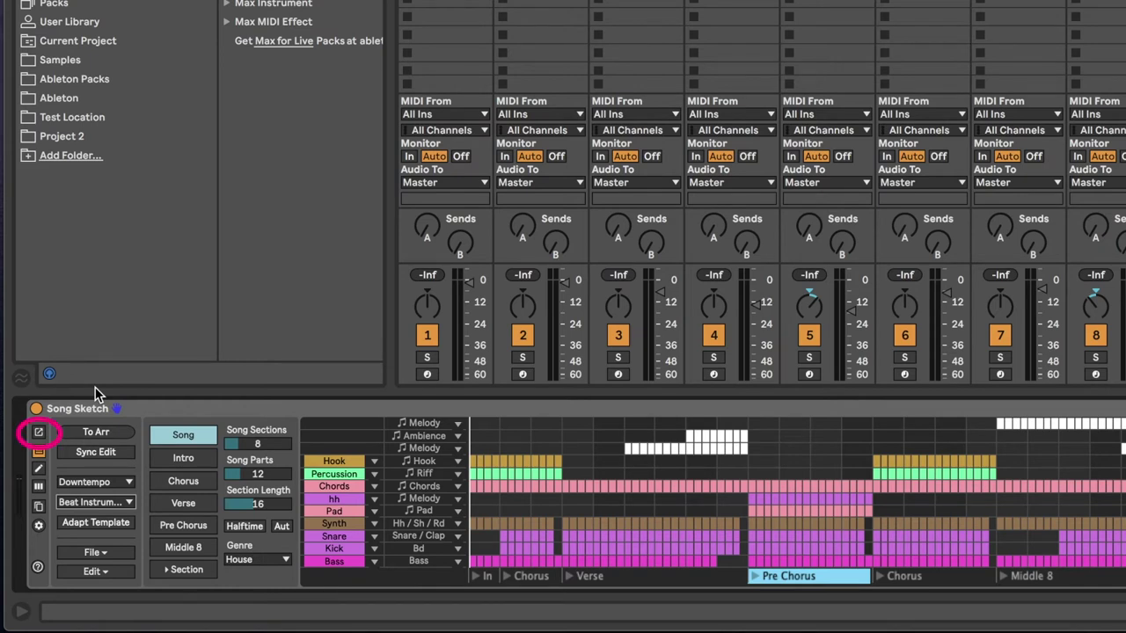
Open the enlarged Song Sketch window and set the grid width to Narrow, then Medium
click(39, 432)
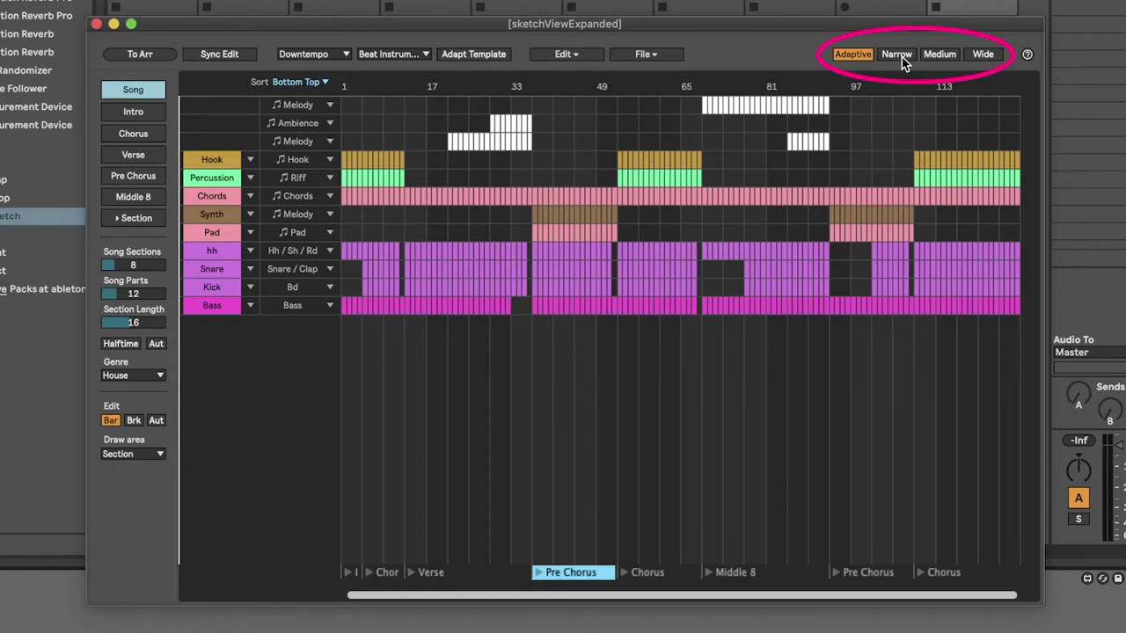
click(898, 55)
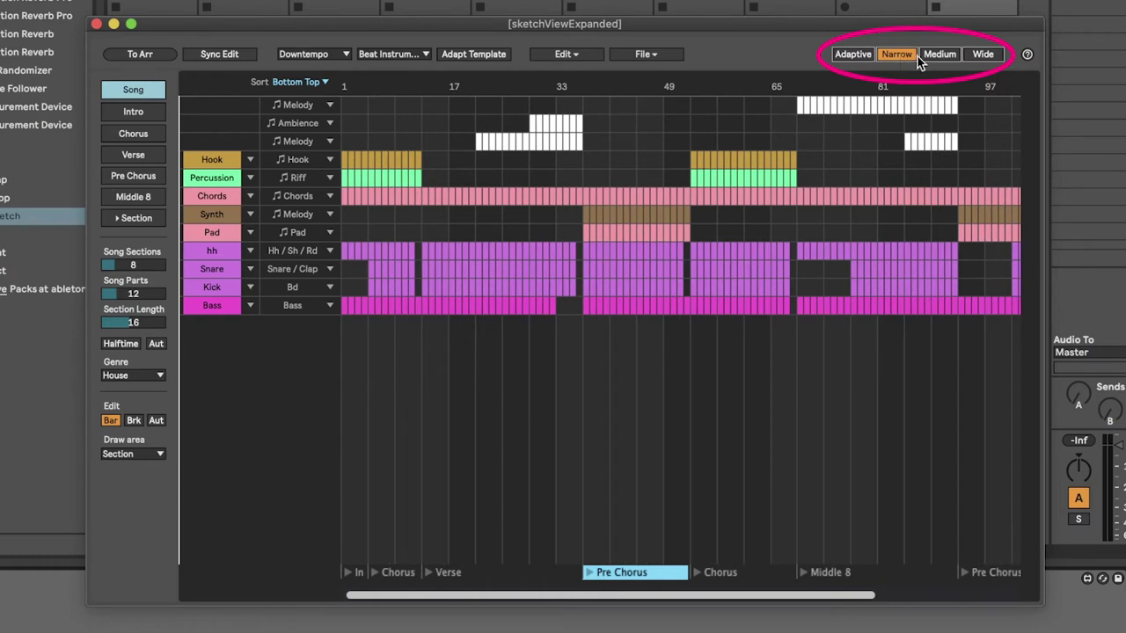
click(936, 55)
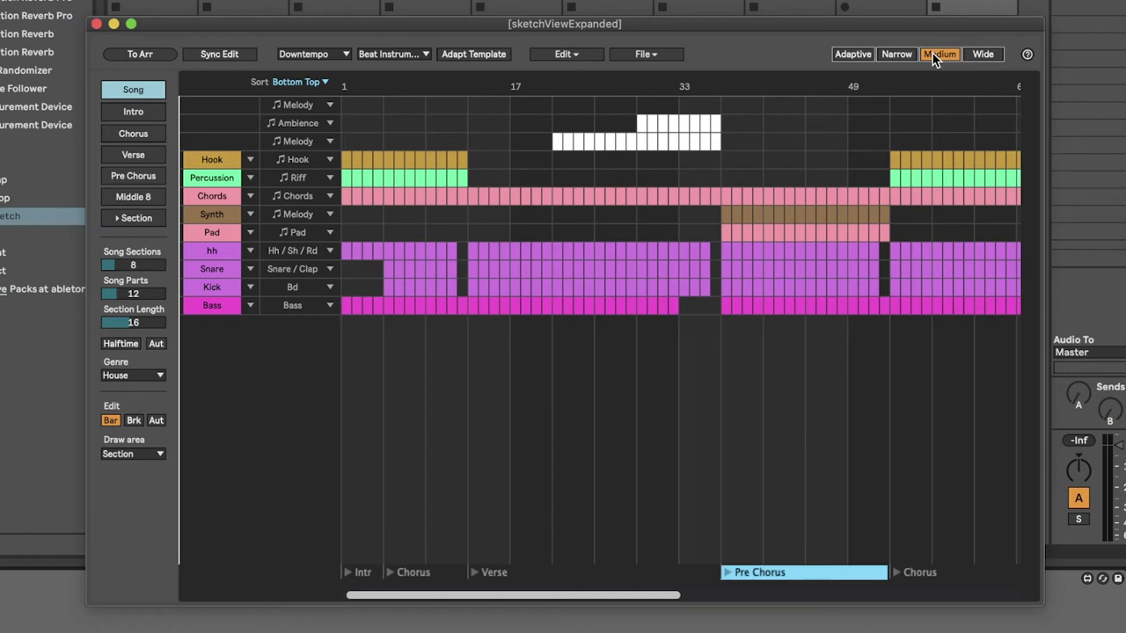
Sort the sketch rows by Tracks, then reopen the sort options
click(323, 82)
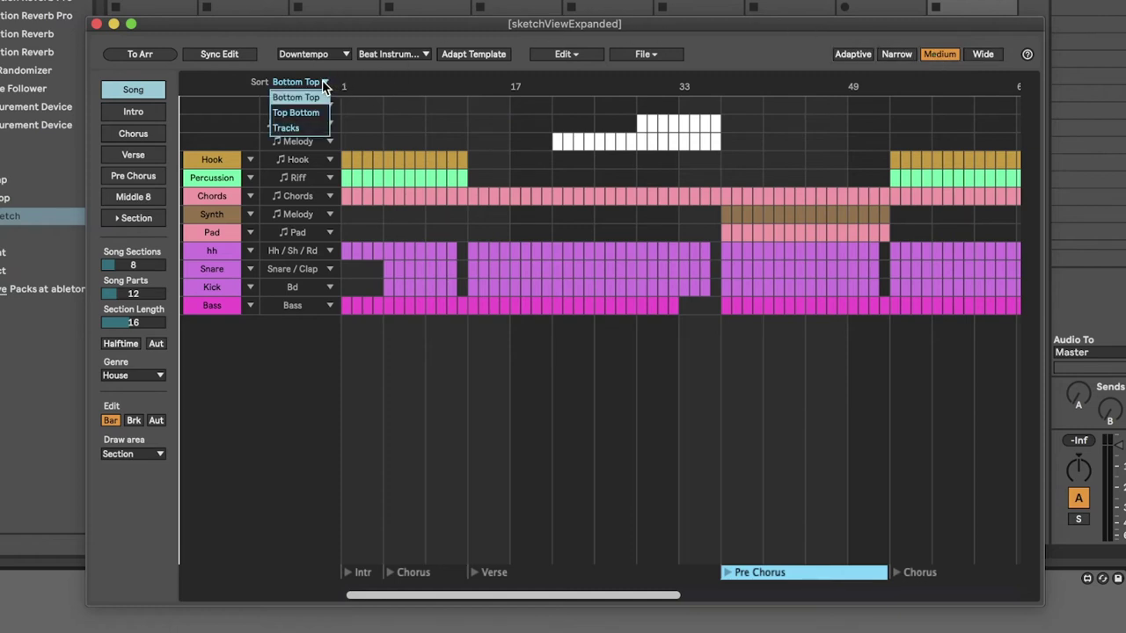
click(319, 129)
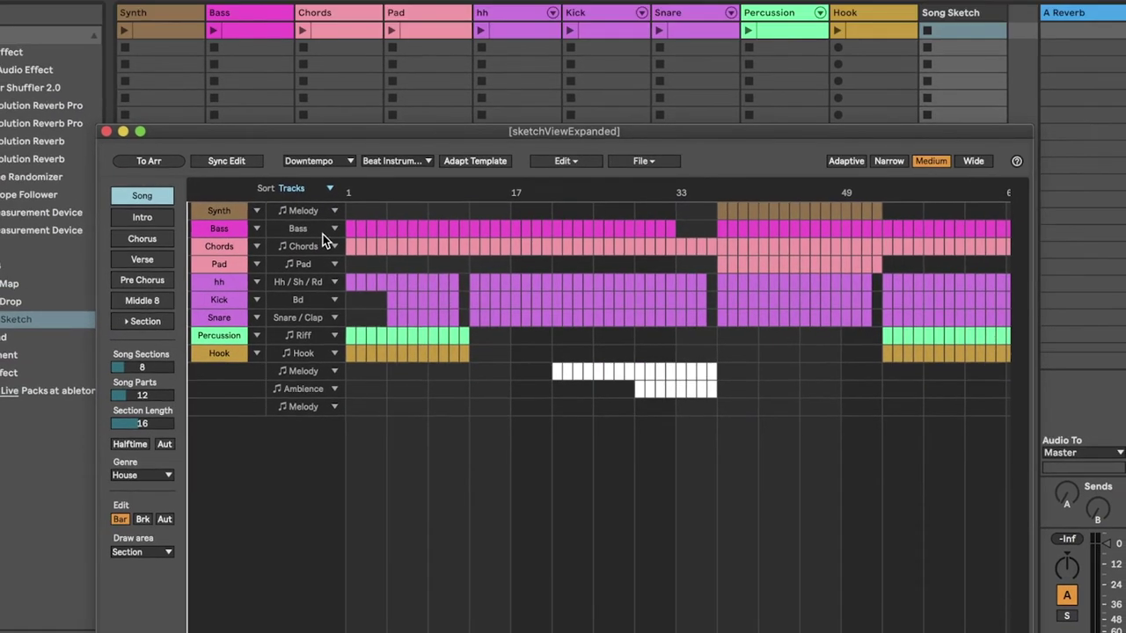
click(309, 188)
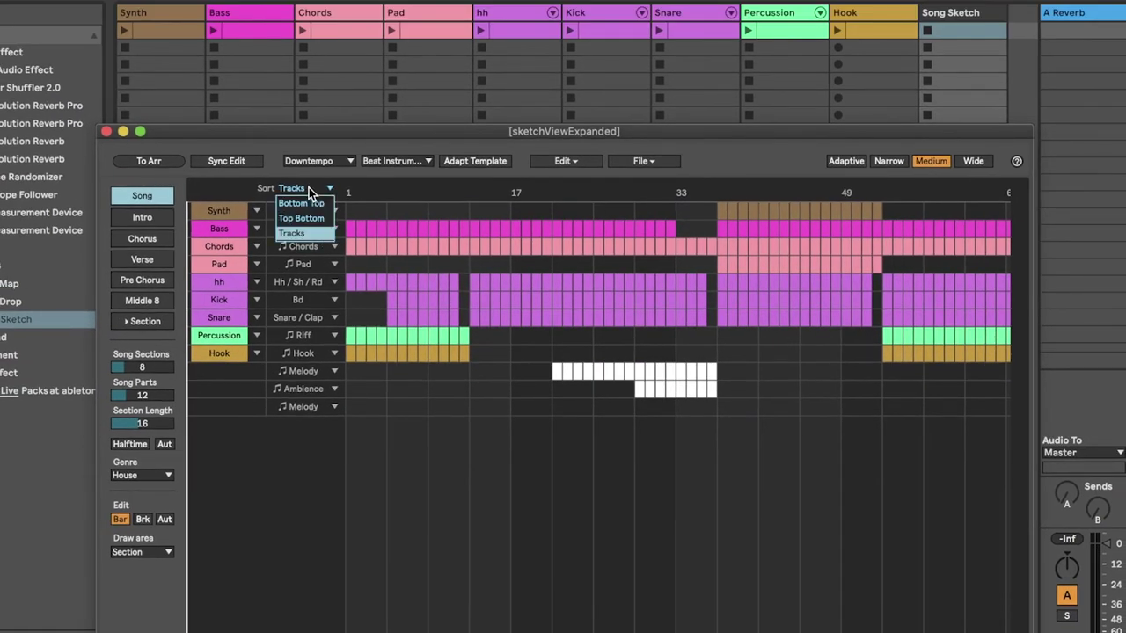
Sort rows Bottom Top and draw Ambience clips in the 10-MIDI and 11-MIDI rows
click(308, 201)
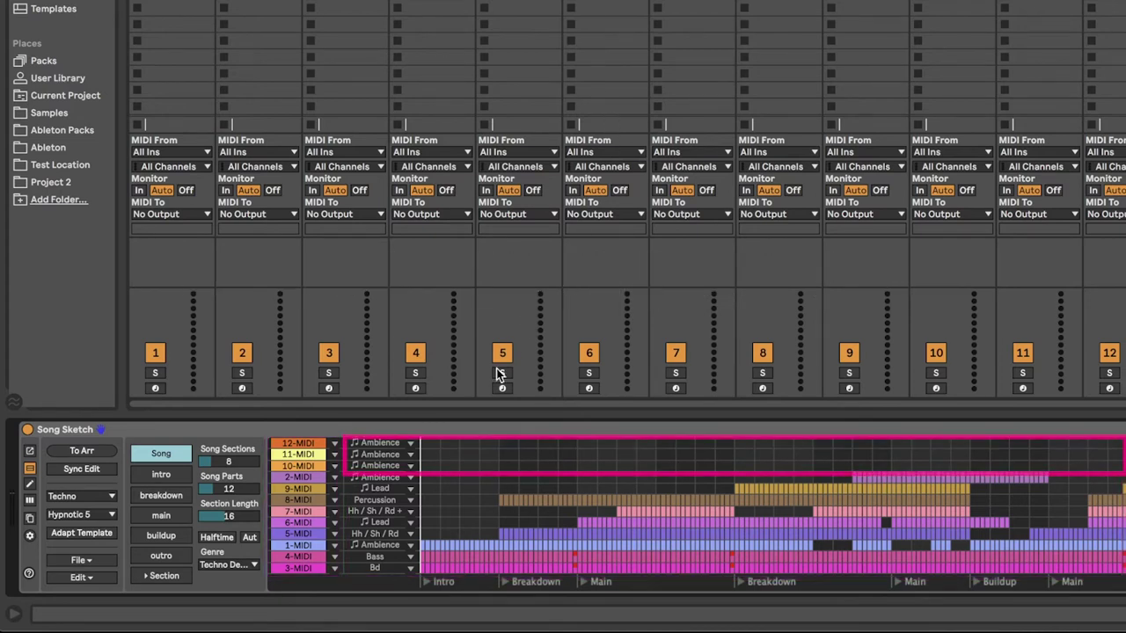
click(519, 467)
click(642, 466)
click(658, 455)
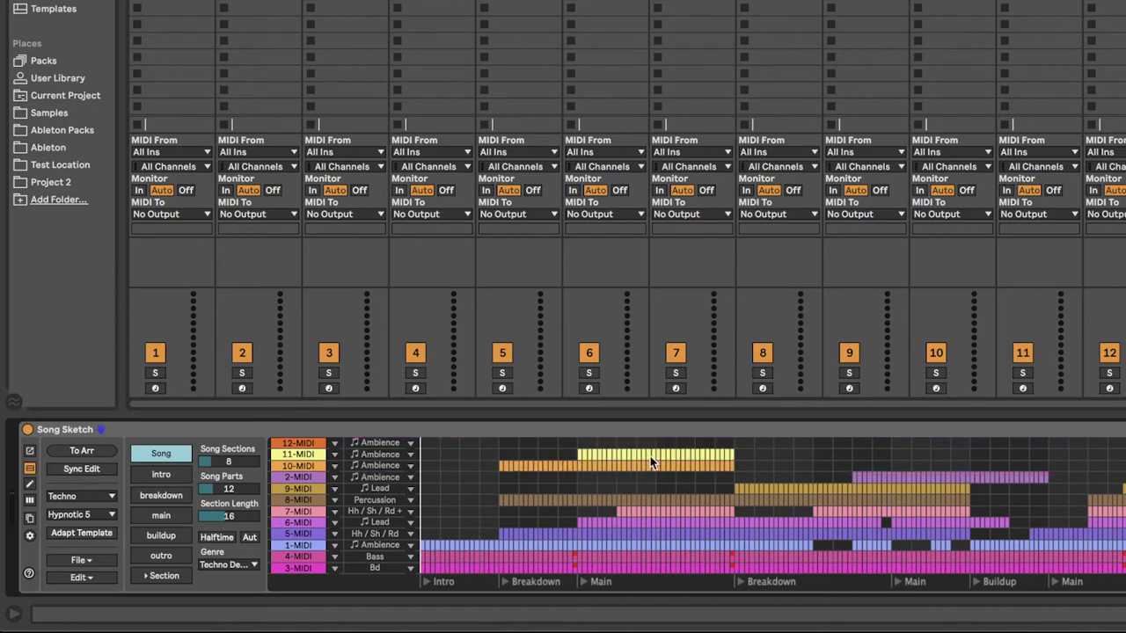
click(763, 466)
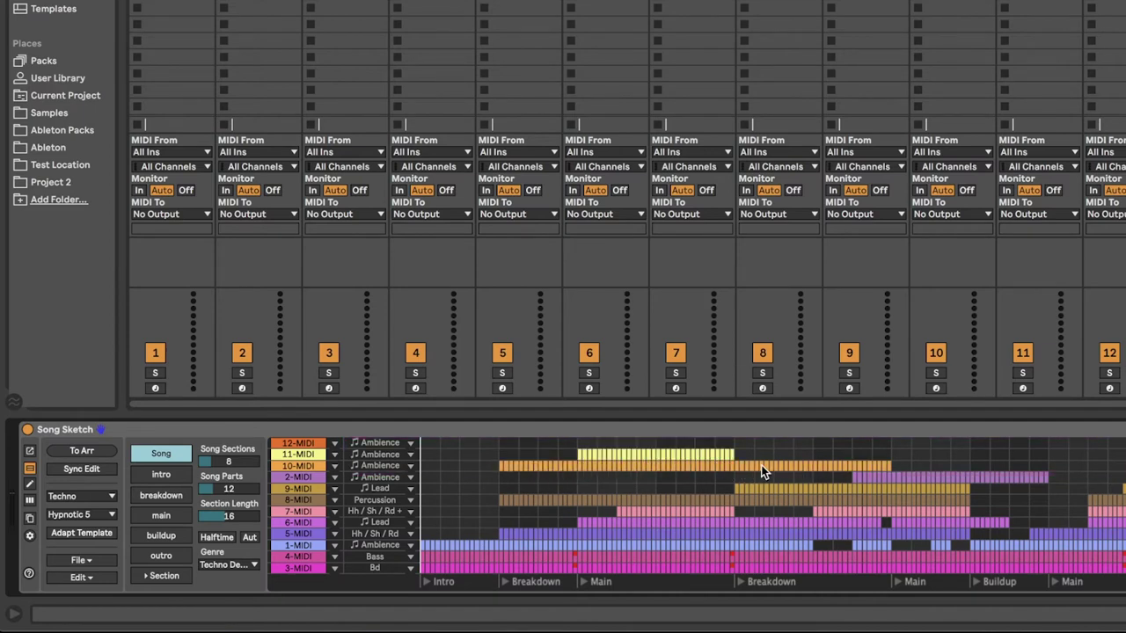
click(911, 466)
click(809, 457)
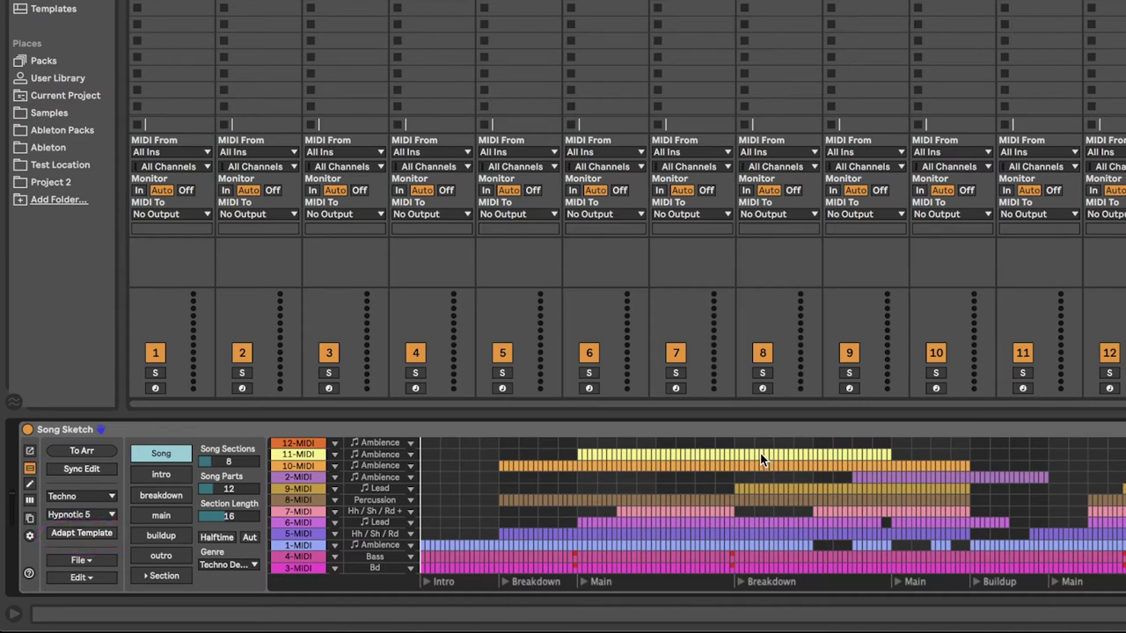
Try Adapt Template, then open the Techno template list and close it unchanged
click(82, 533)
click(82, 515)
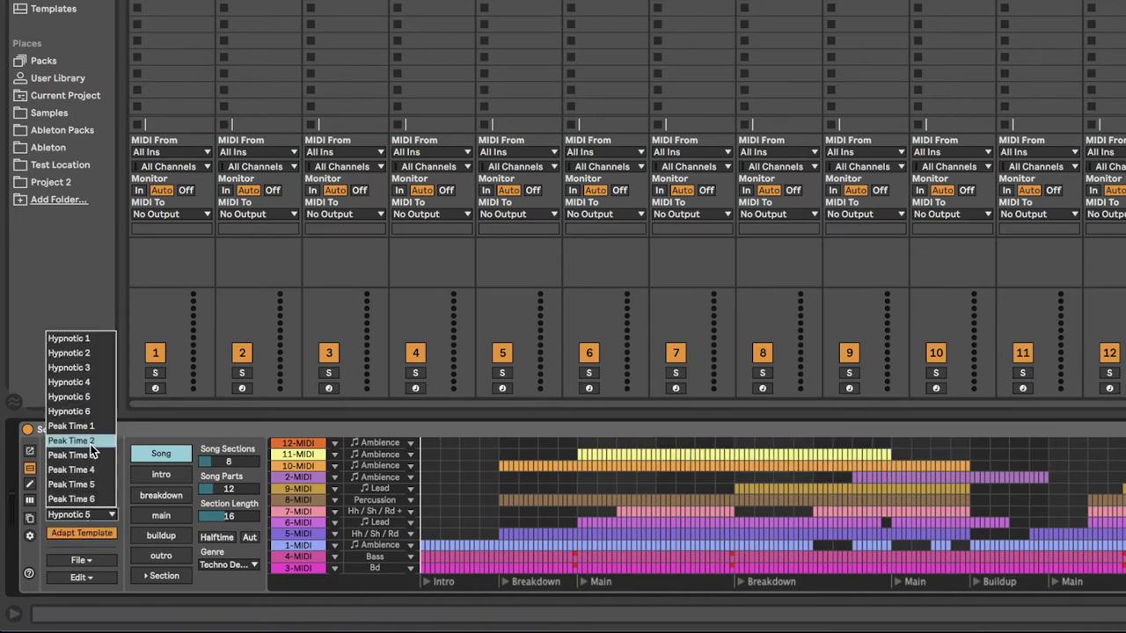
click(87, 398)
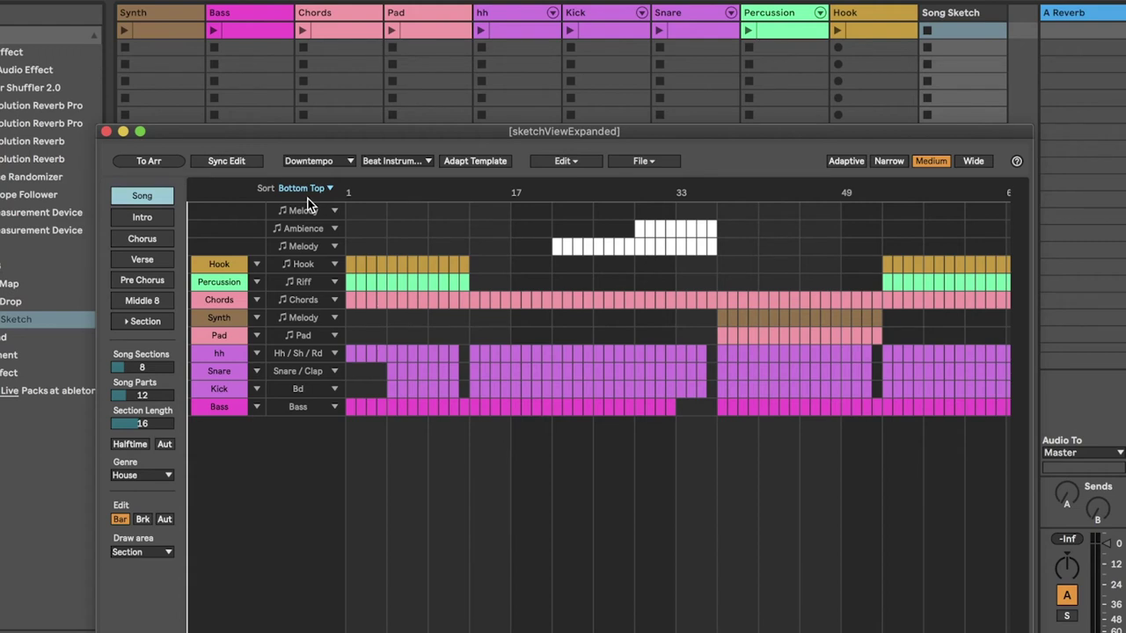
Open the Percussion row's part-type list and leave the part set to Riff
click(258, 282)
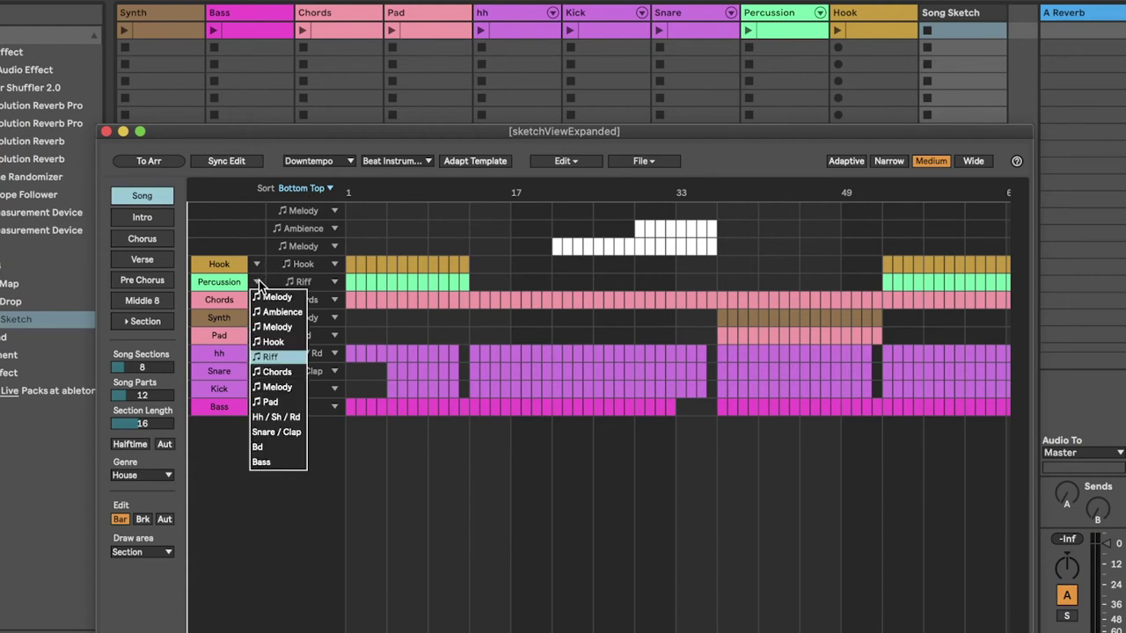
click(270, 326)
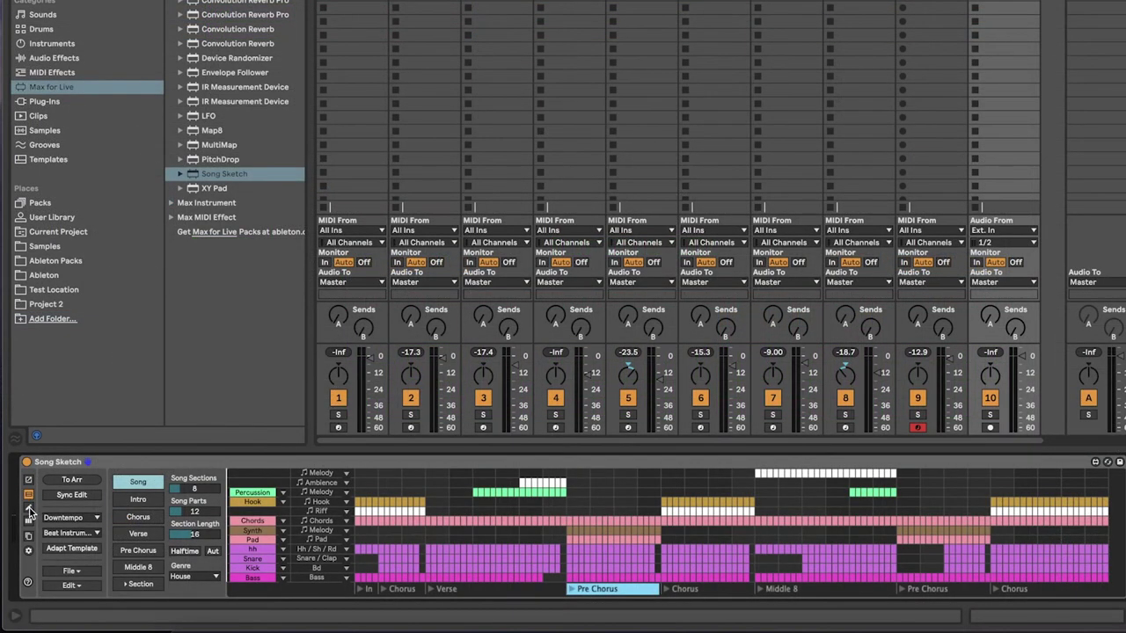
Show the track-to-part grid in Song Sketch and open the Synth track's part choices
click(28, 522)
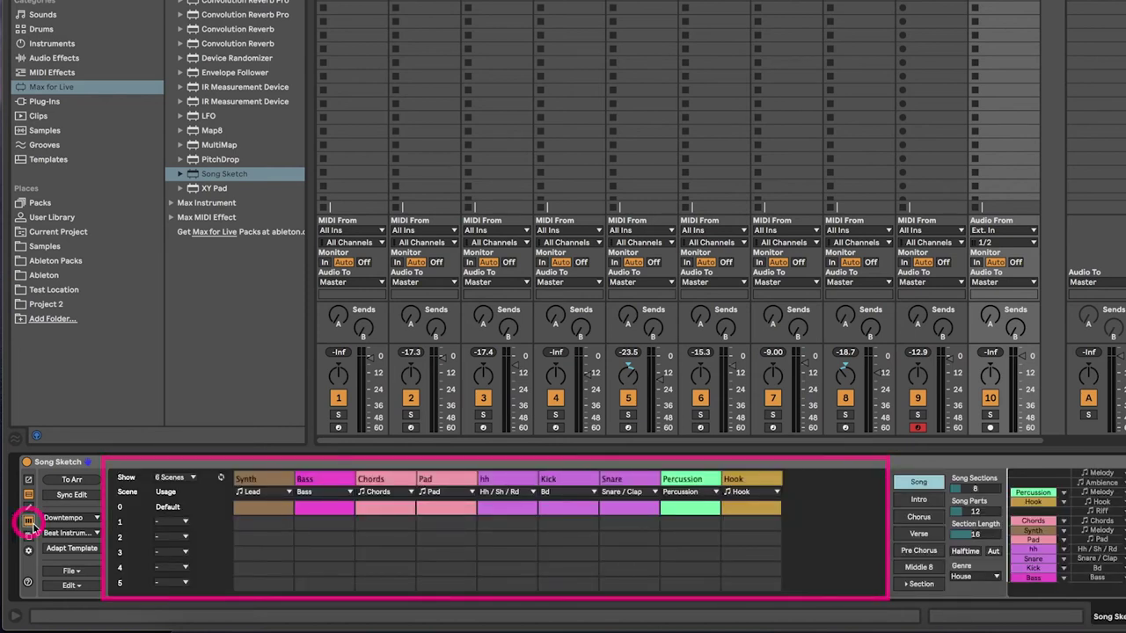
click(283, 494)
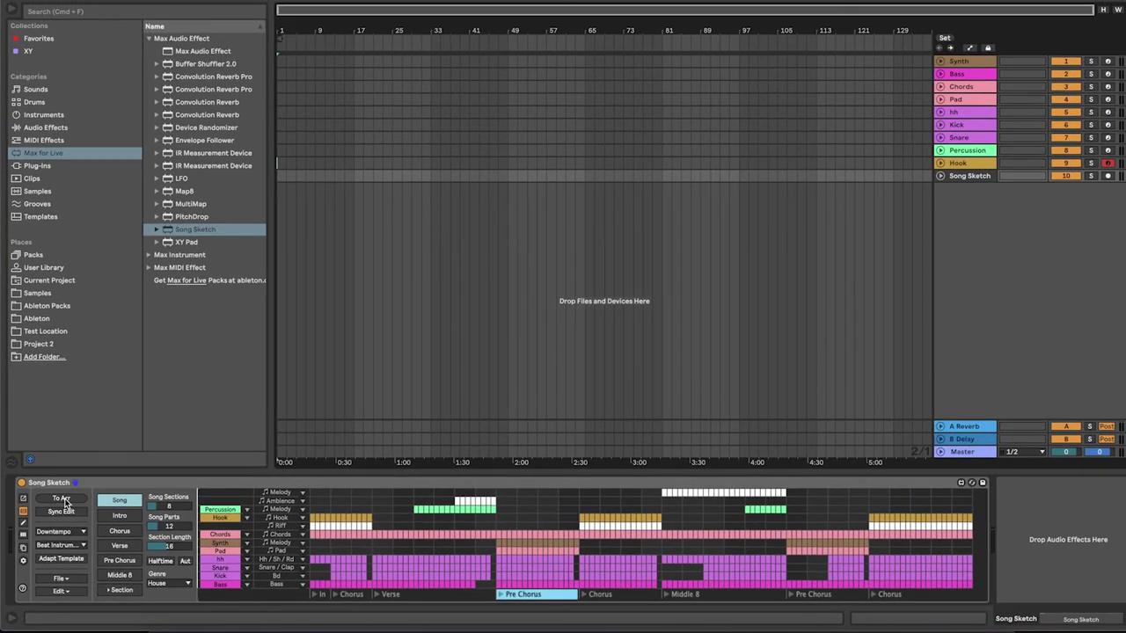
Send the Song Sketch draft to the Arrangement View, filling all nine tracks with section clips
click(62, 499)
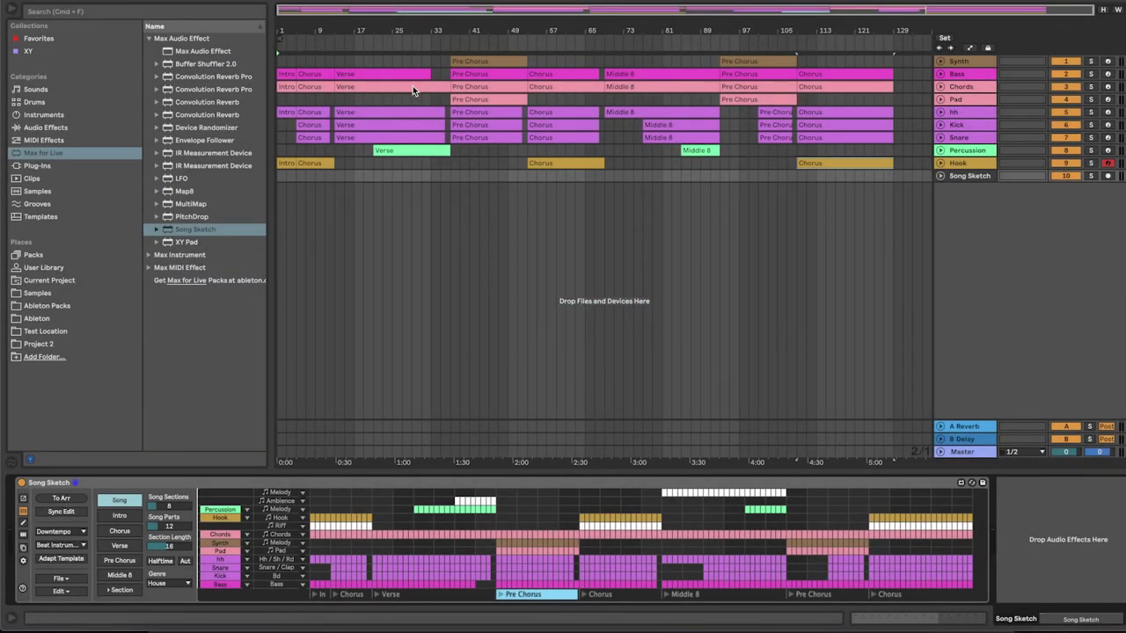
Play the draft arrangement and select the Verse section to show its 24 bars at position 3
key(space)
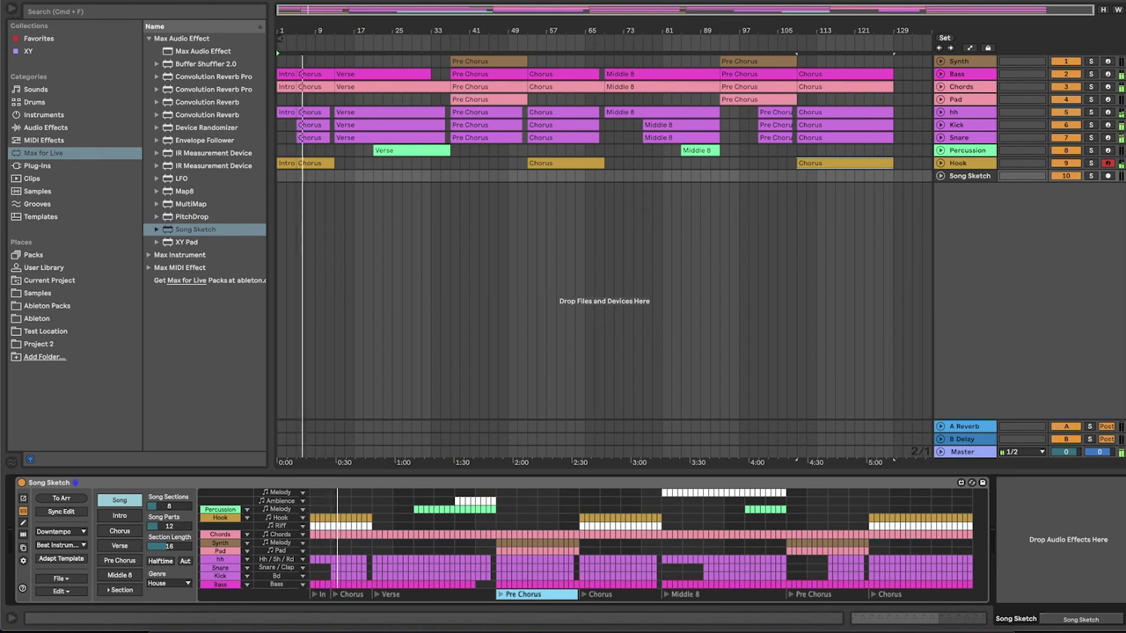
click(378, 595)
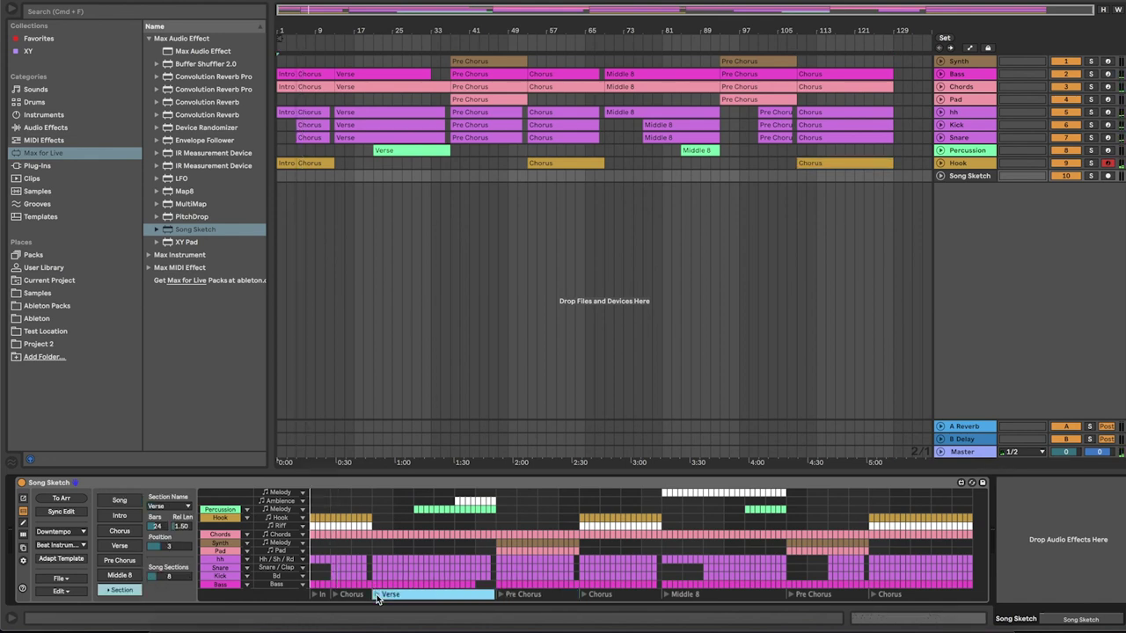